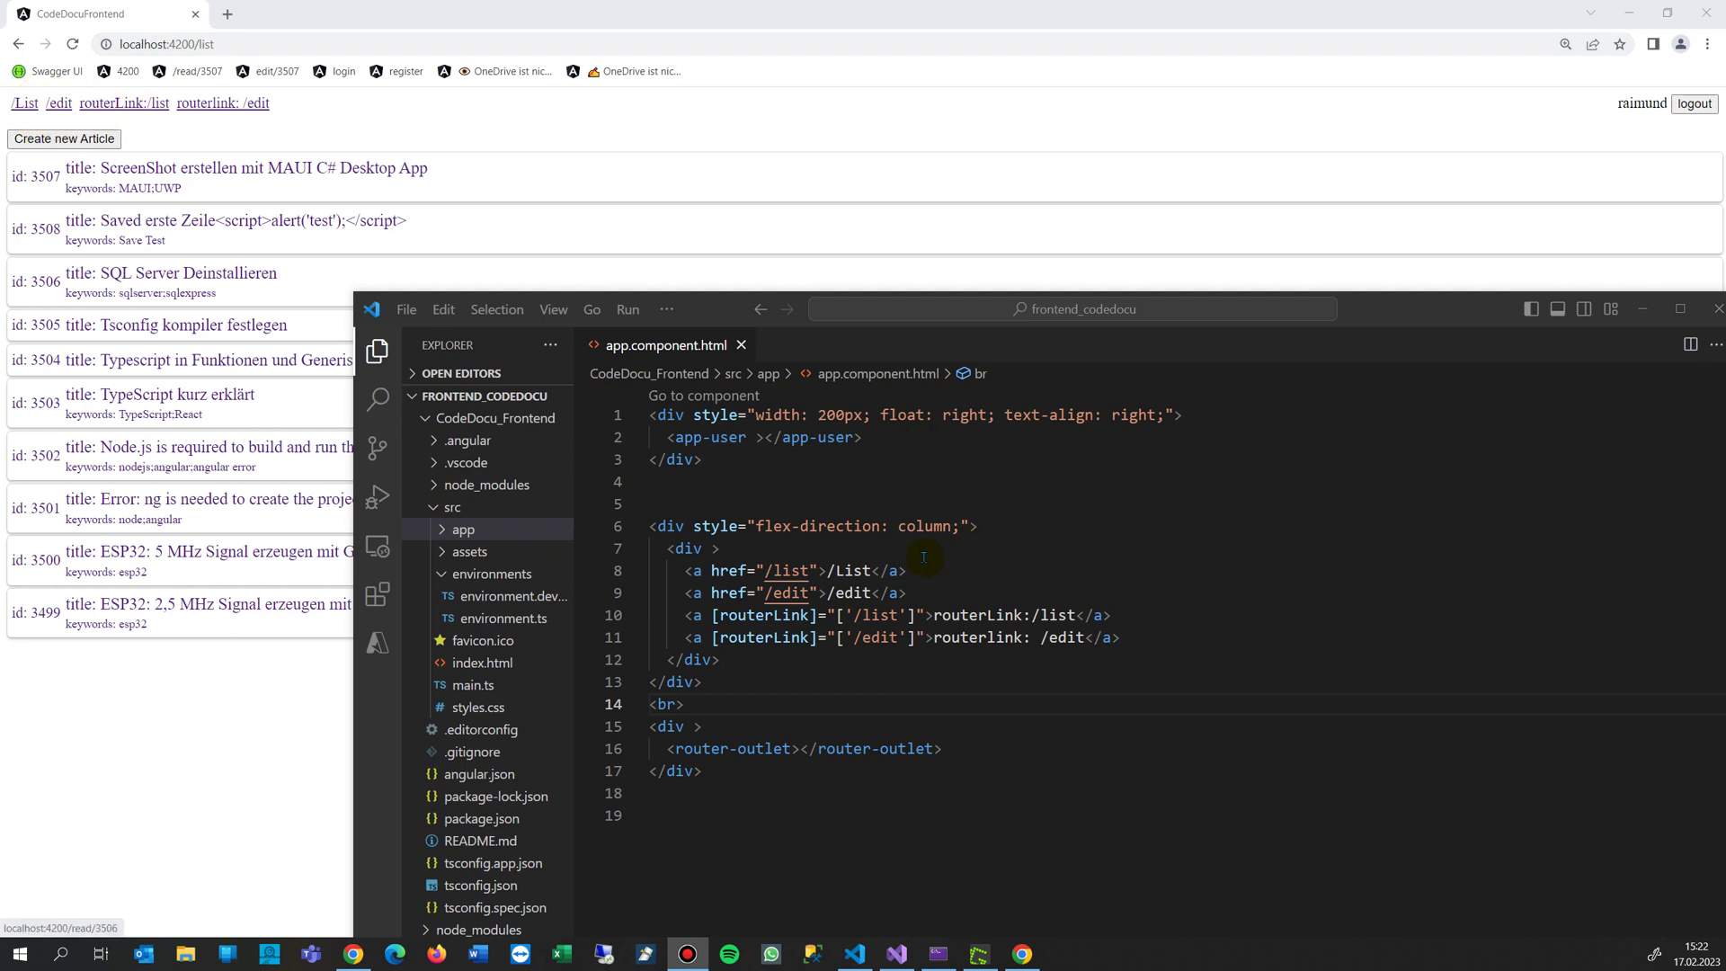
Step: Select line 10, the routerLink link to /list, in app.component.html
{"action": "left_click_drag", "start_coordinate": [684, 618], "coordinate": [1112, 617]}
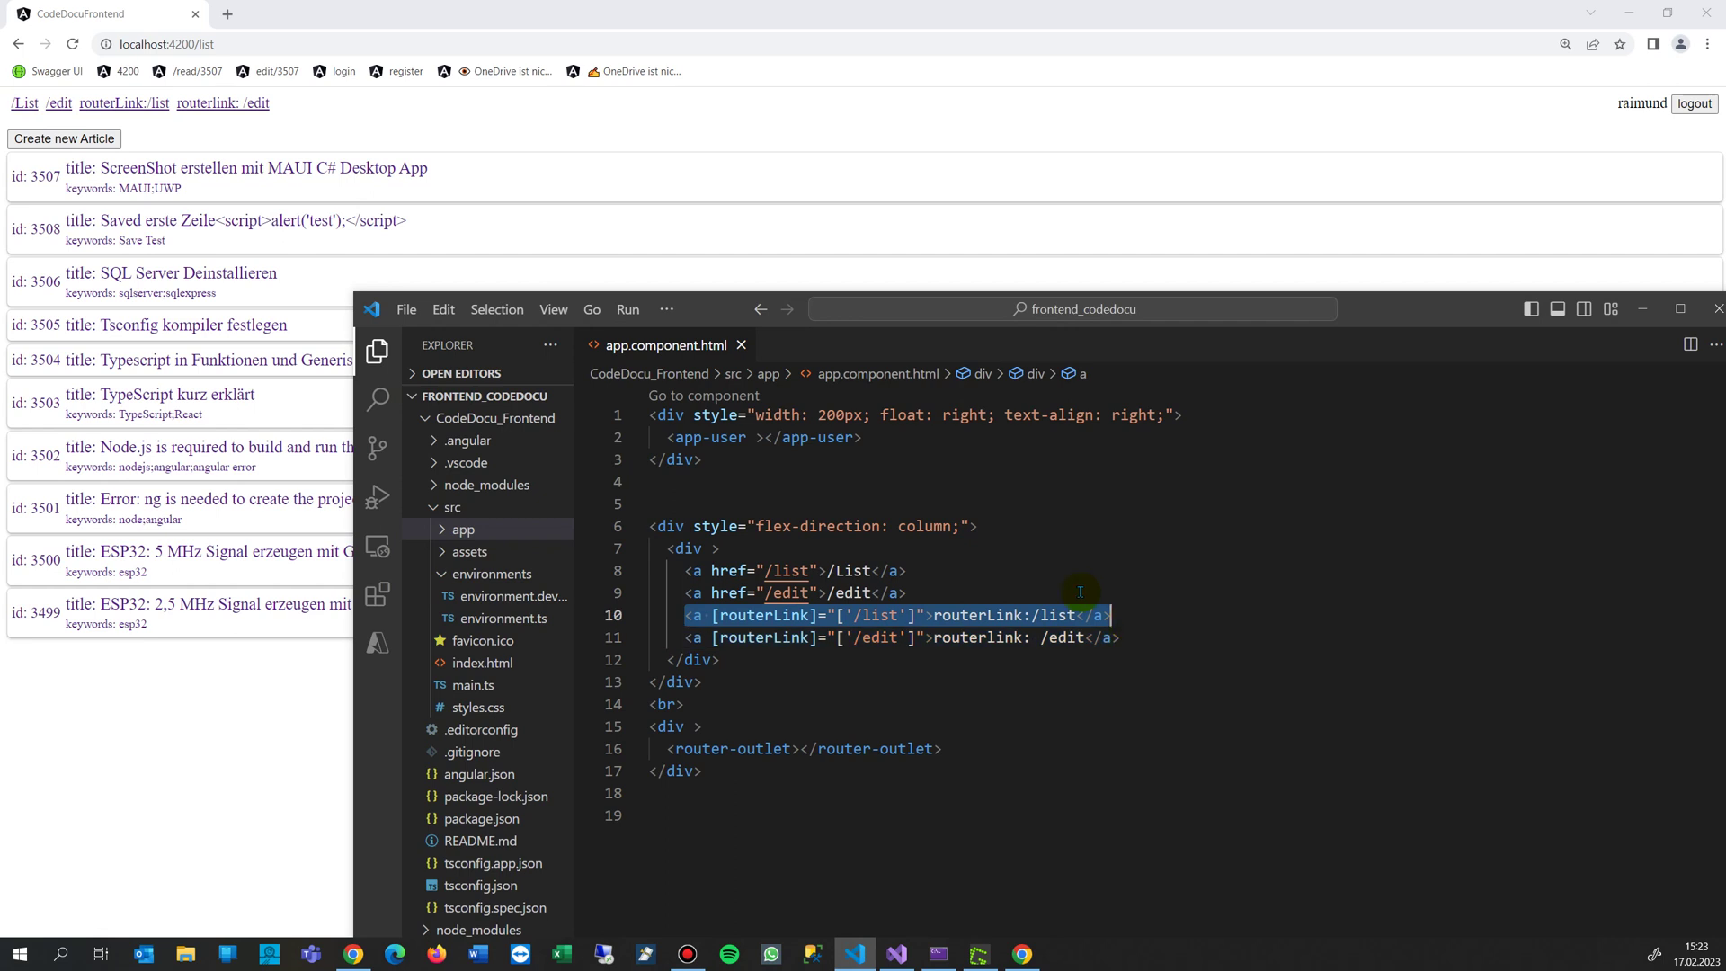
{"action": "left_click", "coordinate": [129, 104]}
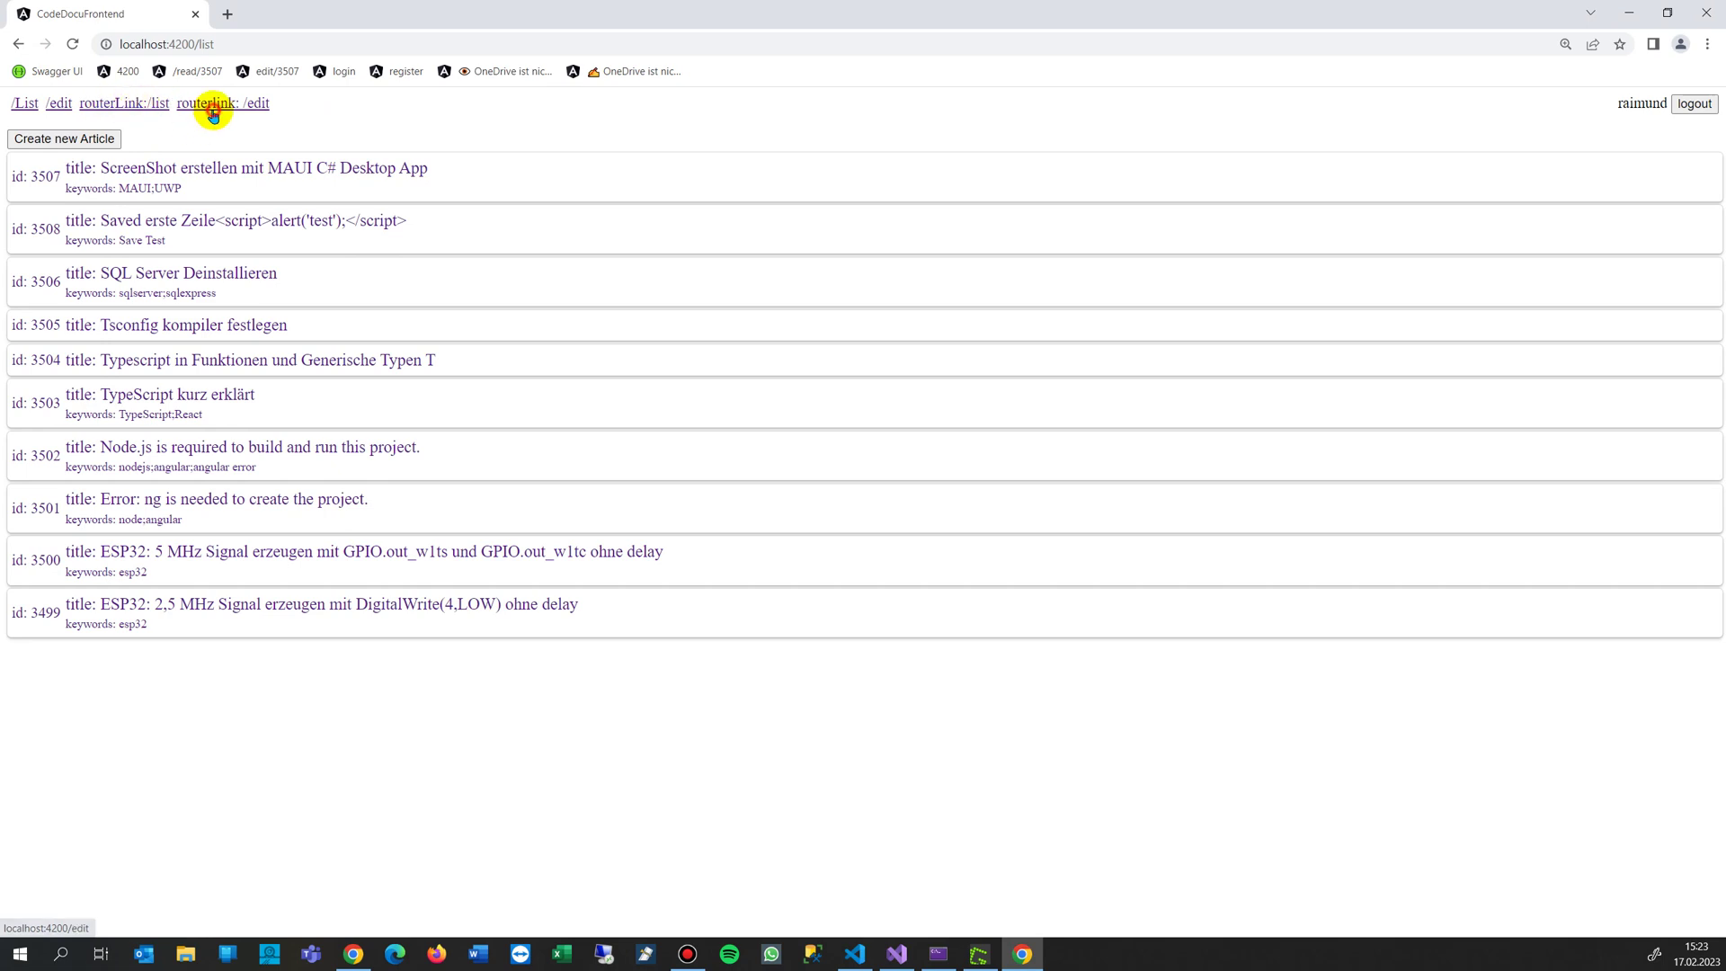
{"action": "left_click", "coordinate": [212, 105]}
{"action": "left_click", "coordinate": [146, 103]}
{"action": "left_click", "coordinate": [207, 104]}
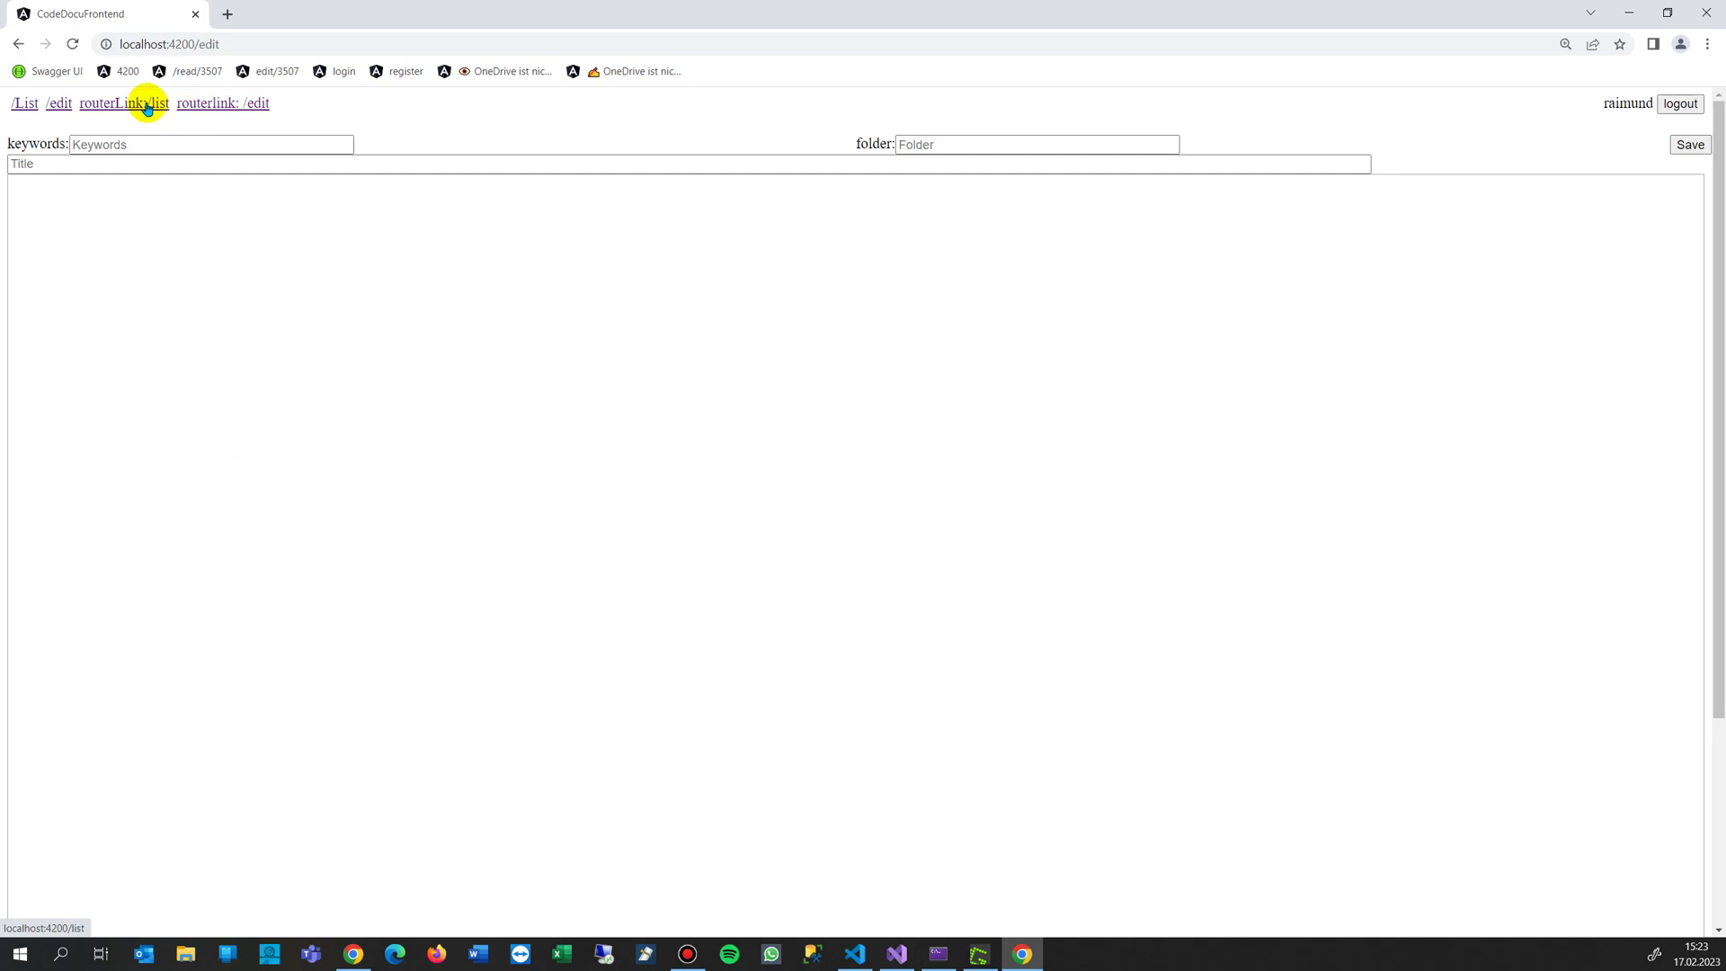
{"action": "left_click", "coordinate": [147, 106]}
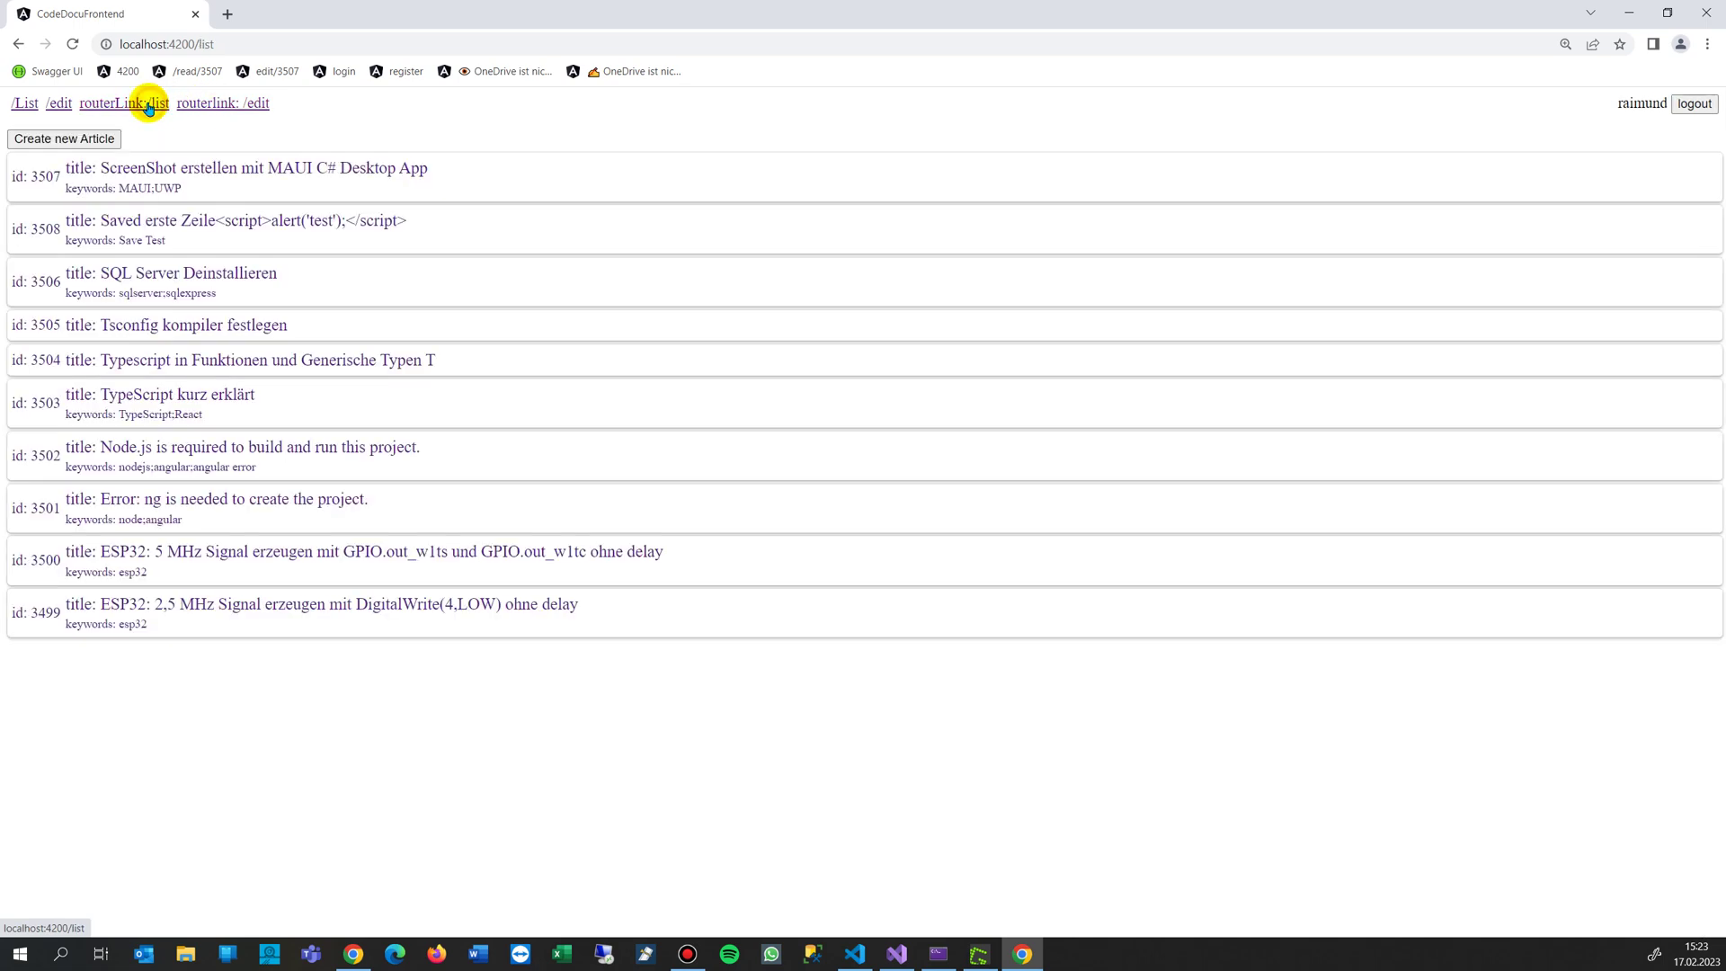
{"action": "left_click", "coordinate": [24, 104]}
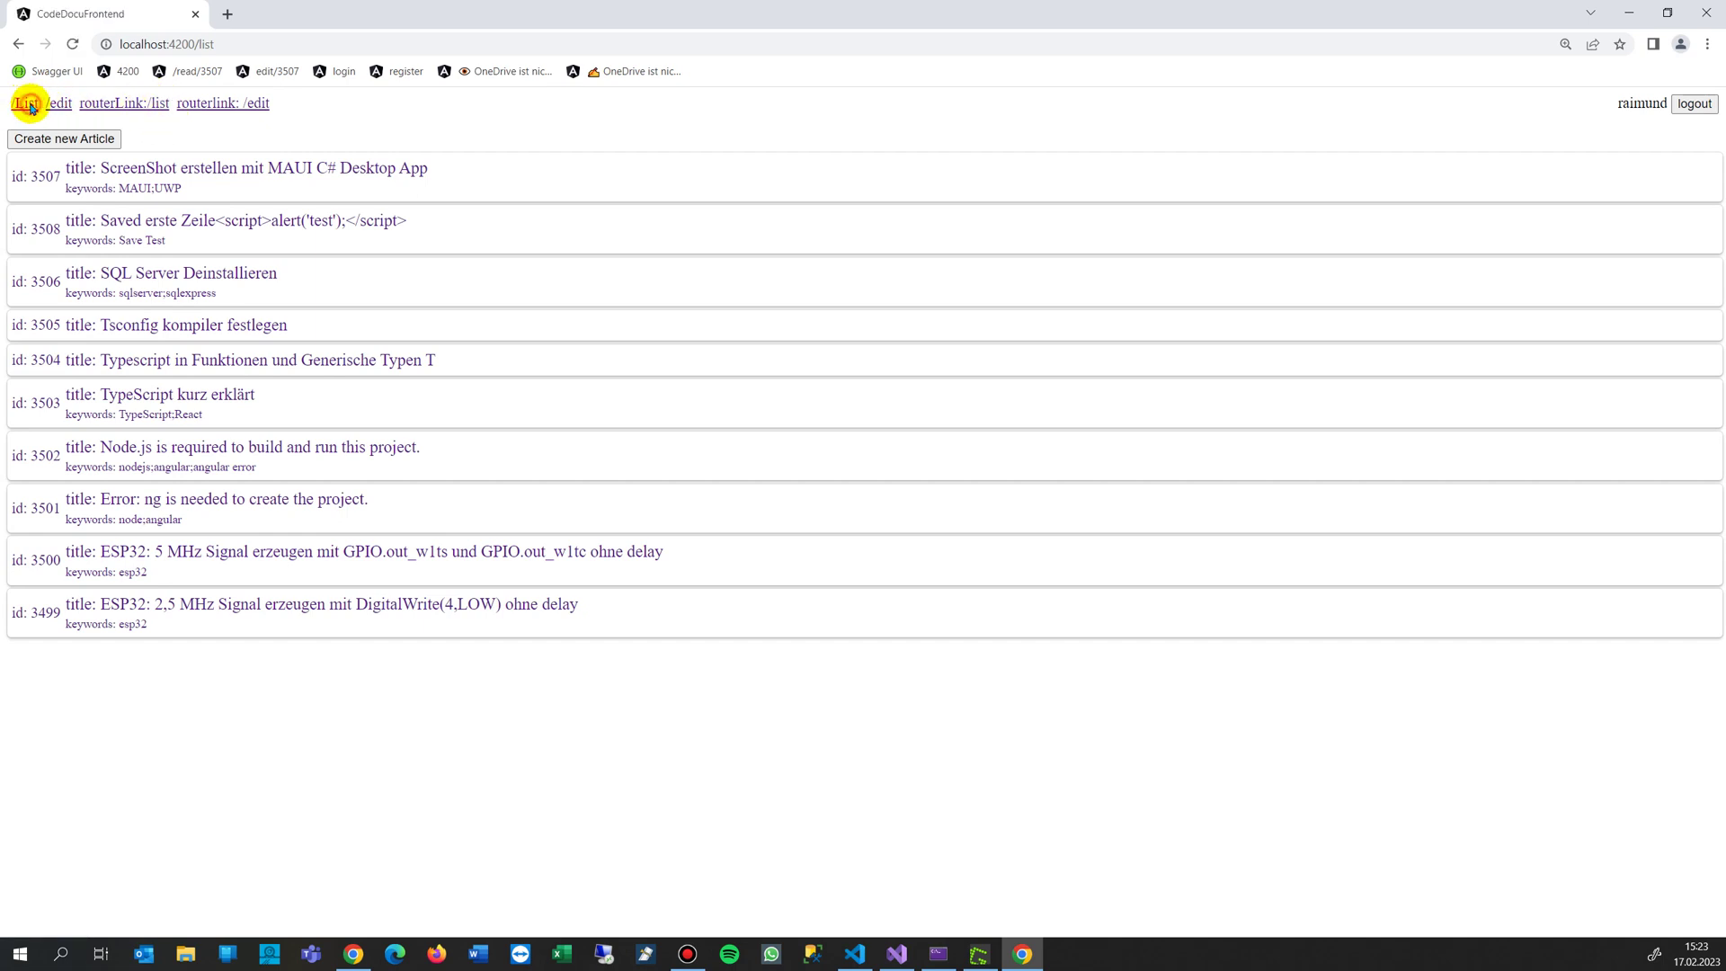
{"action": "left_click", "coordinate": [27, 104]}
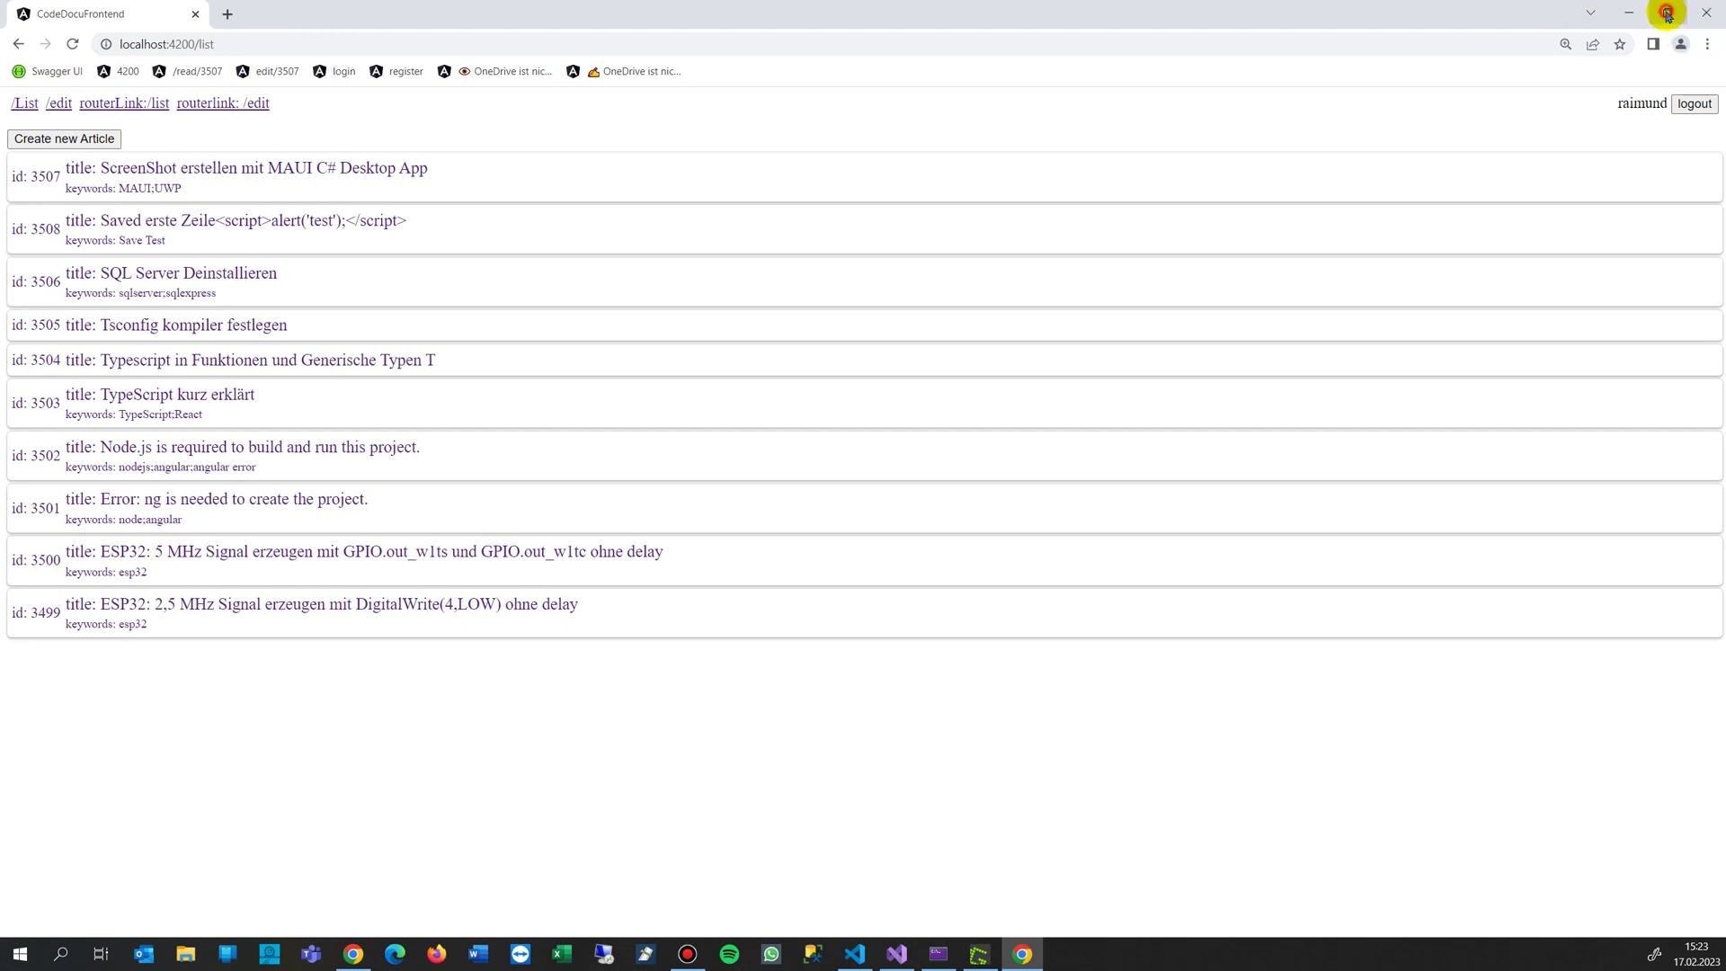
Step: Restore Chrome down, then move VS Code up-left and shrink it beside the browser
{"action": "left_click", "coordinate": [1668, 13]}
{"action": "left_click", "coordinate": [1477, 313]}
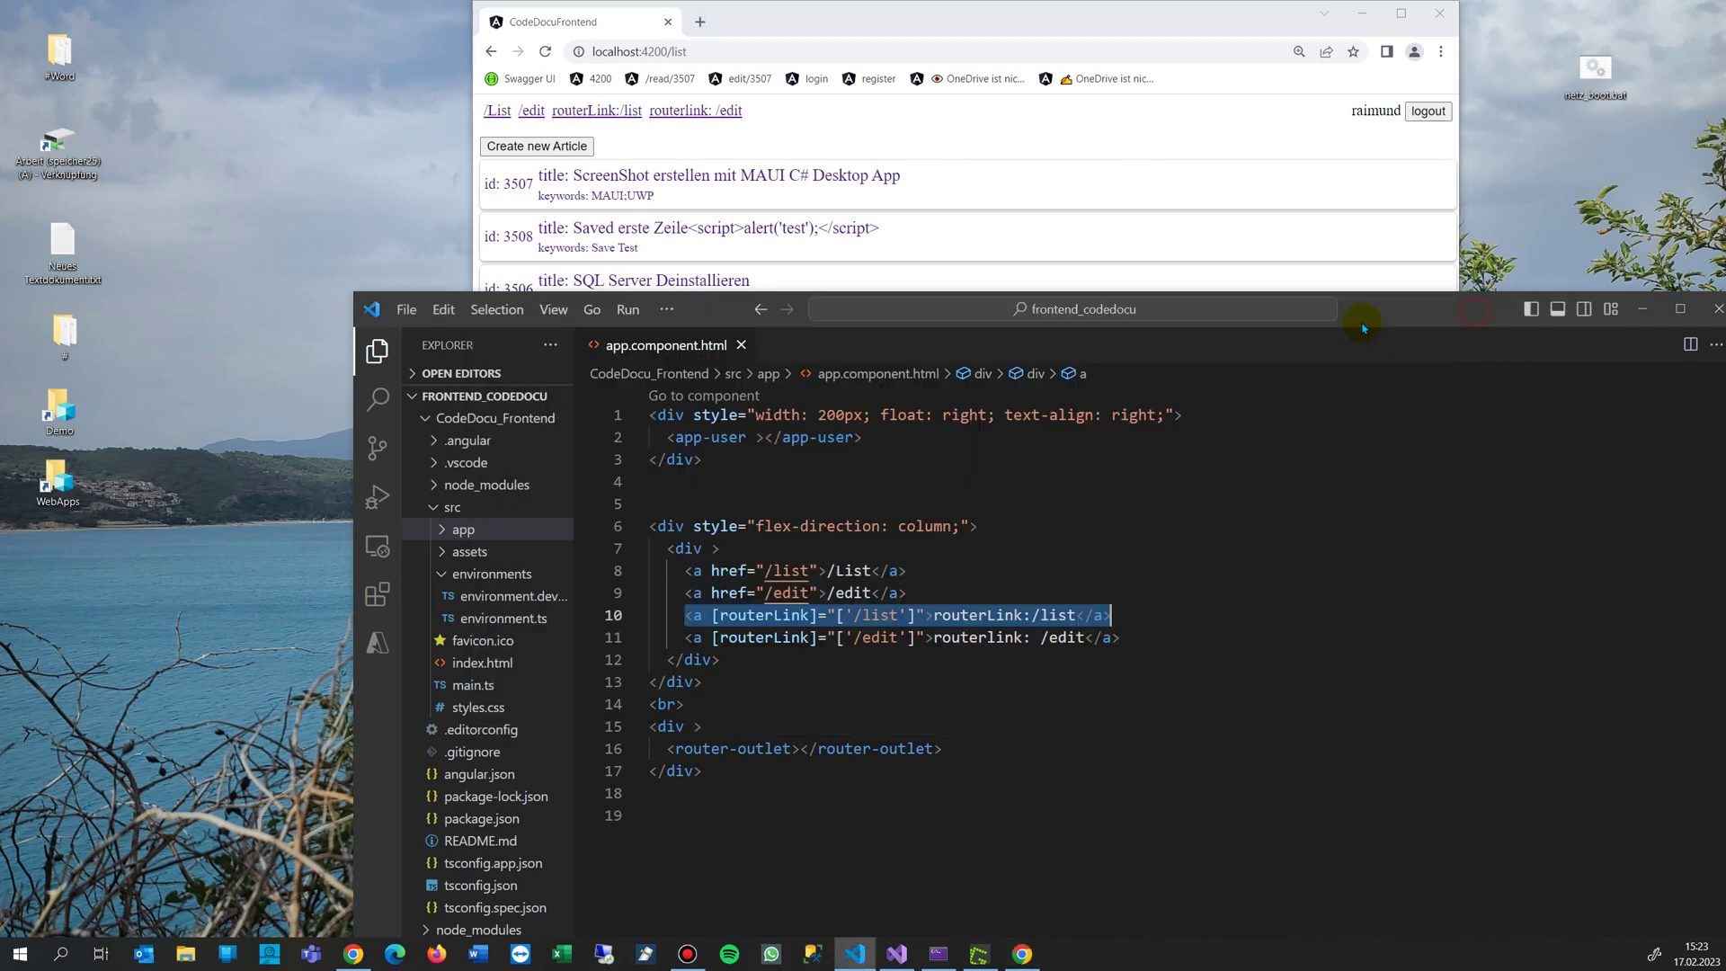
{"action": "mouse_move", "coordinate": [1362, 310]}
{"action": "left_mouse_down"}
{"action": "mouse_move", "coordinate": [1061, 161]}
{"action": "mouse_move", "coordinate": [1049, 44]}
{"action": "left_mouse_up"}
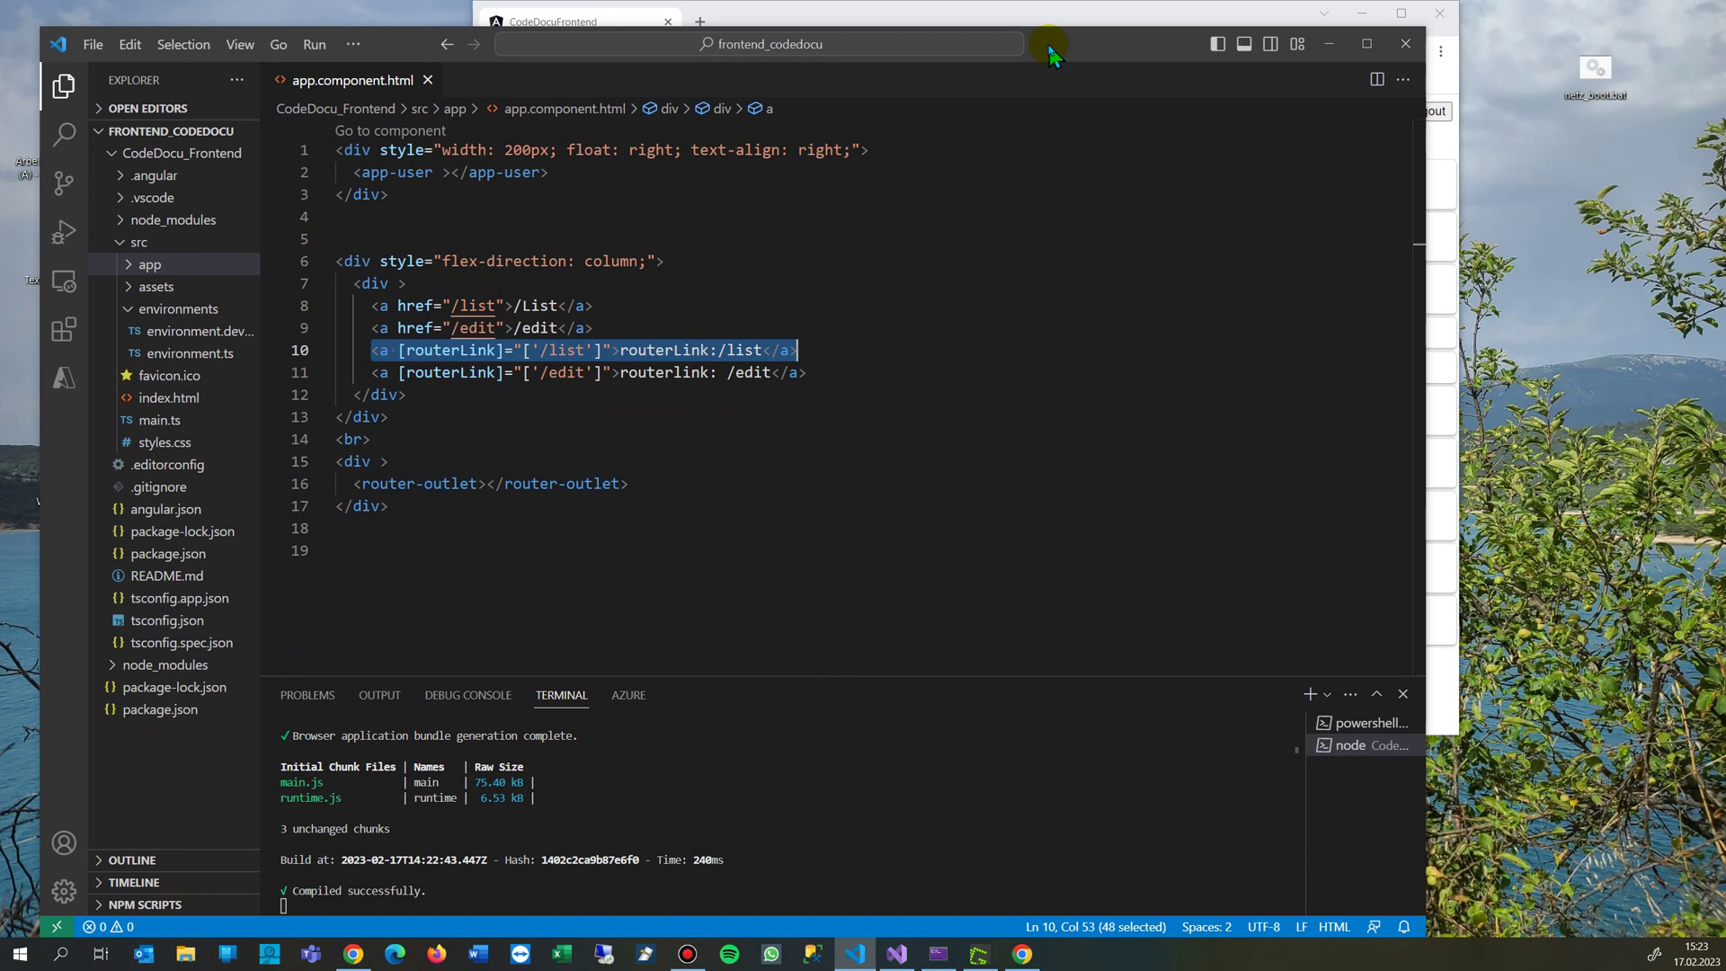
{"action": "left_click_drag", "start_coordinate": [41, 27], "coordinate": [119, 179]}
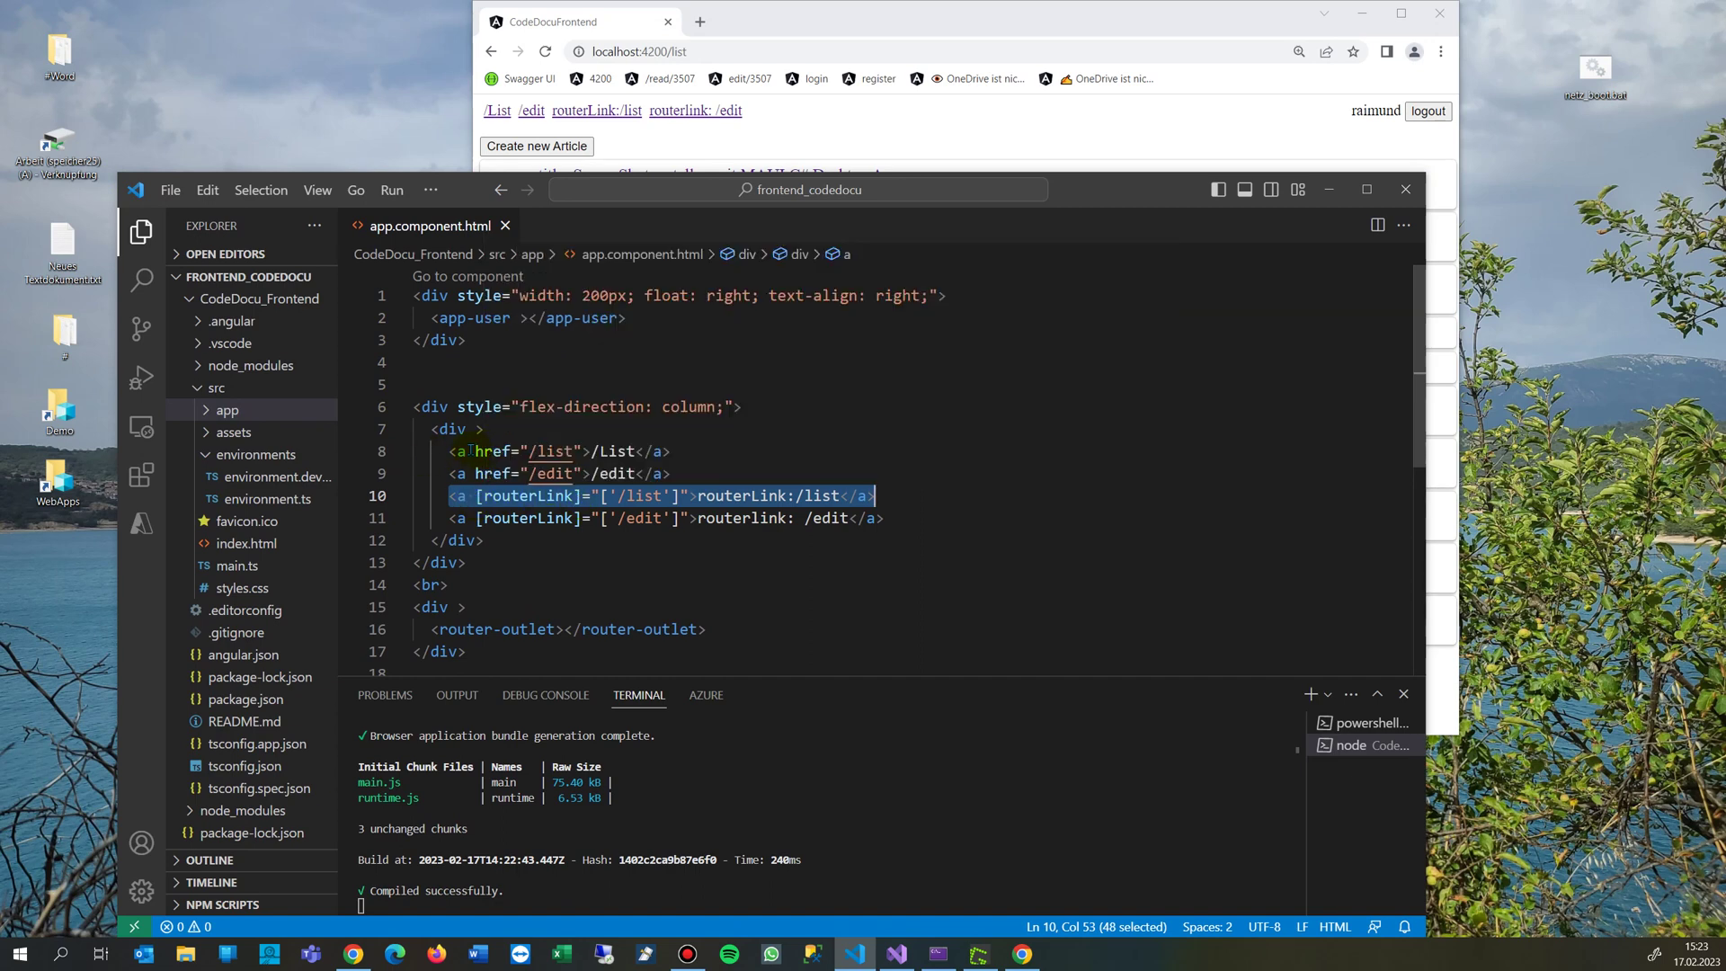
{"action": "left_click_drag", "start_coordinate": [476, 450], "coordinate": [495, 451]}
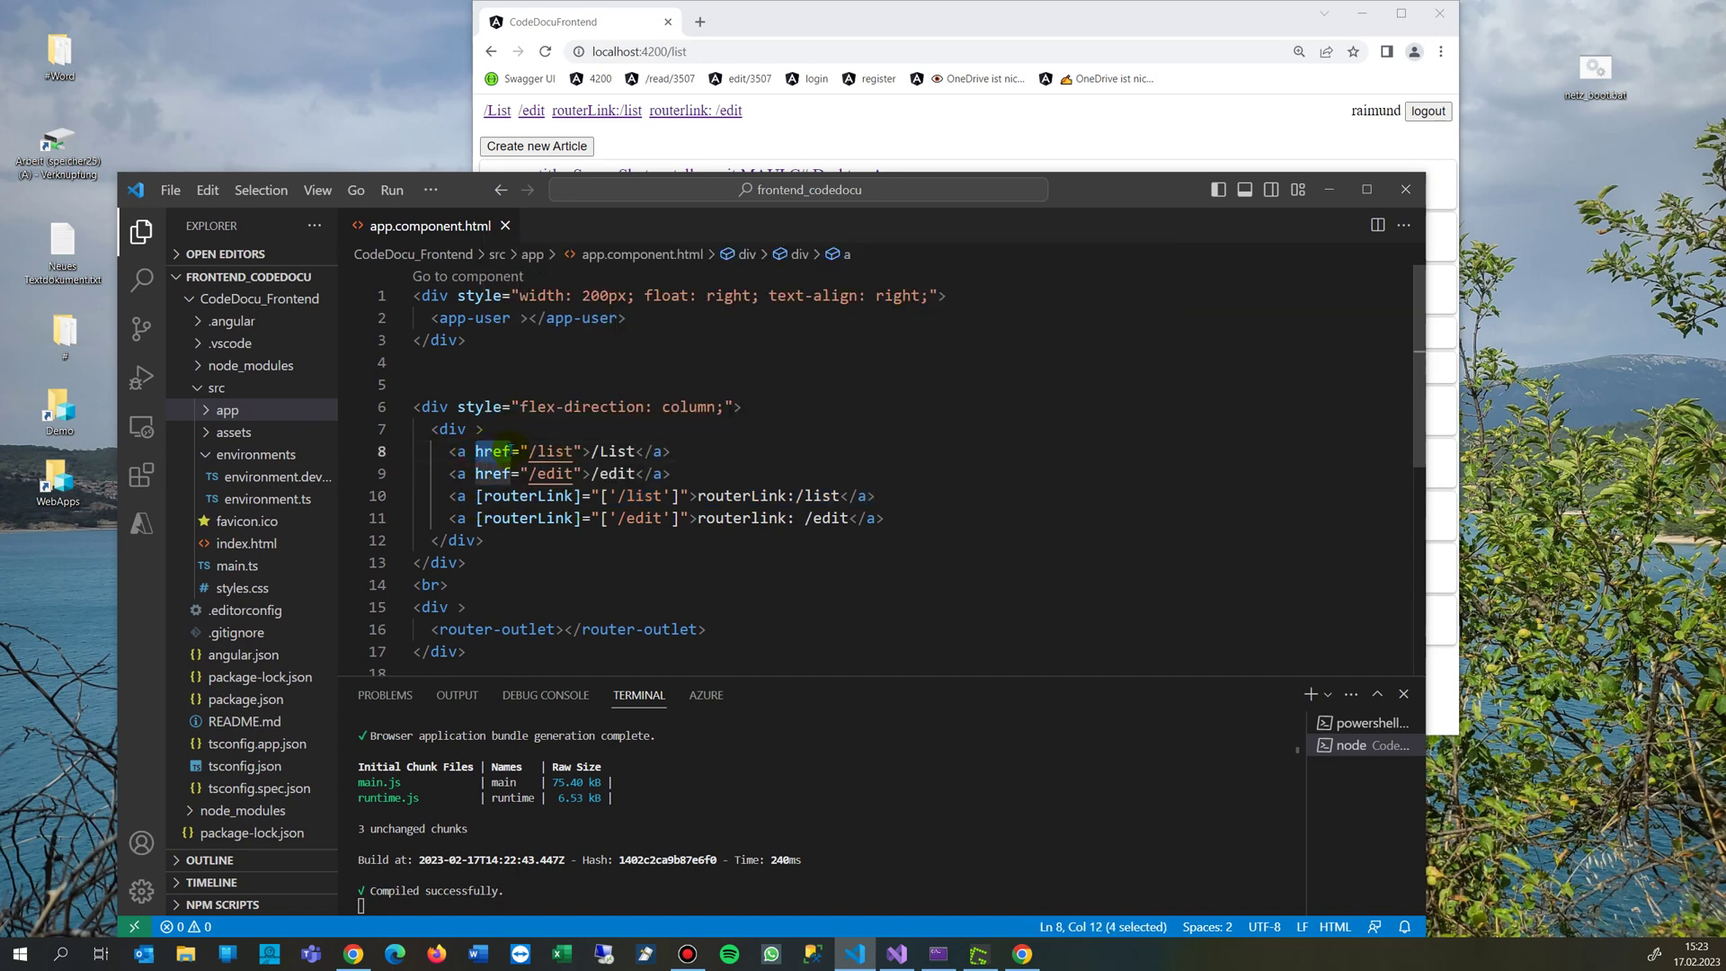
{"action": "left_click_drag", "start_coordinate": [526, 451], "coordinate": [574, 450]}
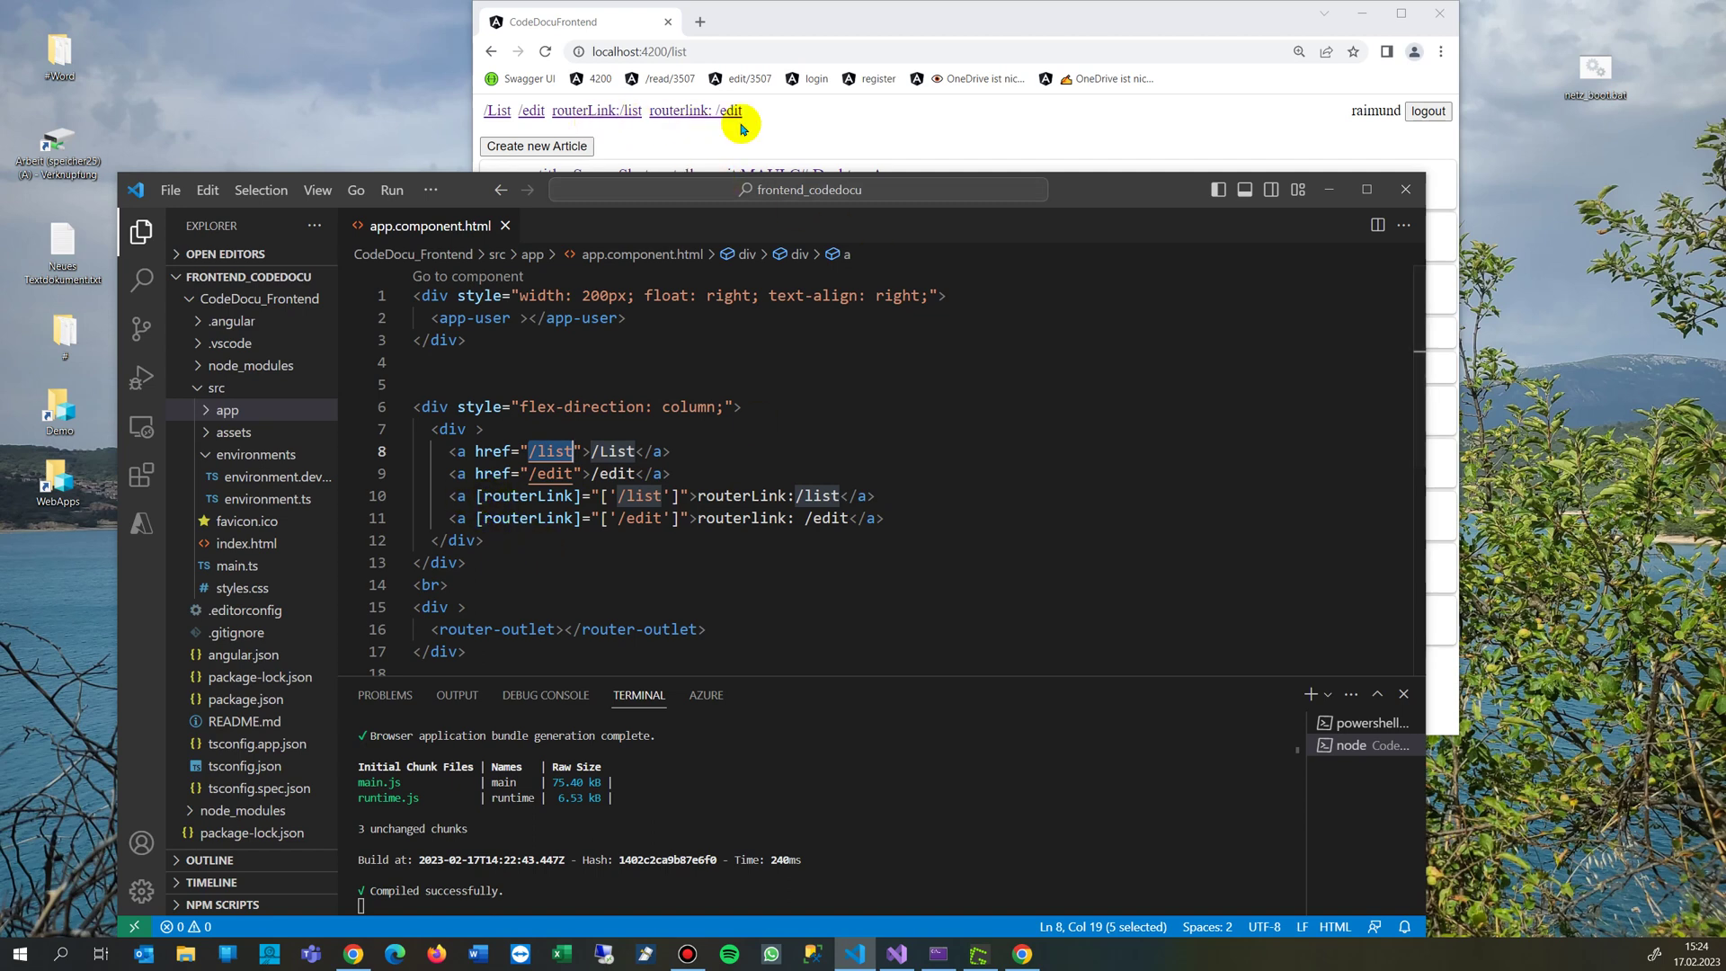
Step: Test routerLink /list and /edit, then href /List and /edit, ending on the edit form
{"action": "left_click", "coordinate": [632, 112]}
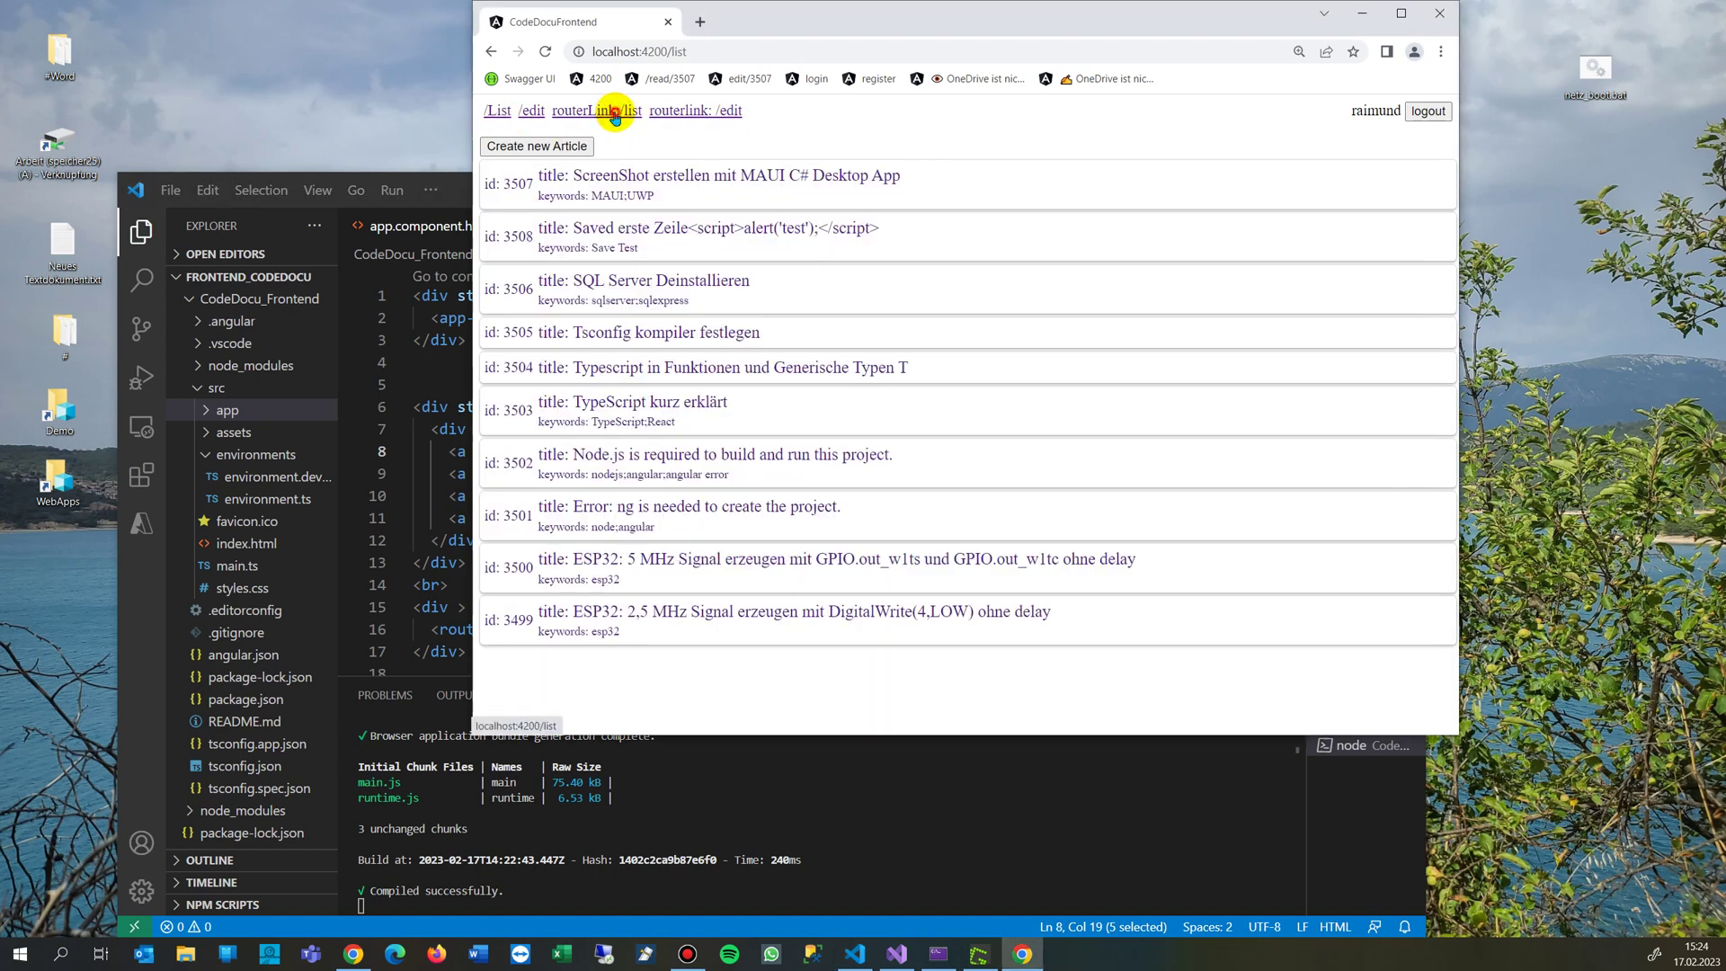
{"action": "left_click", "coordinate": [681, 112]}
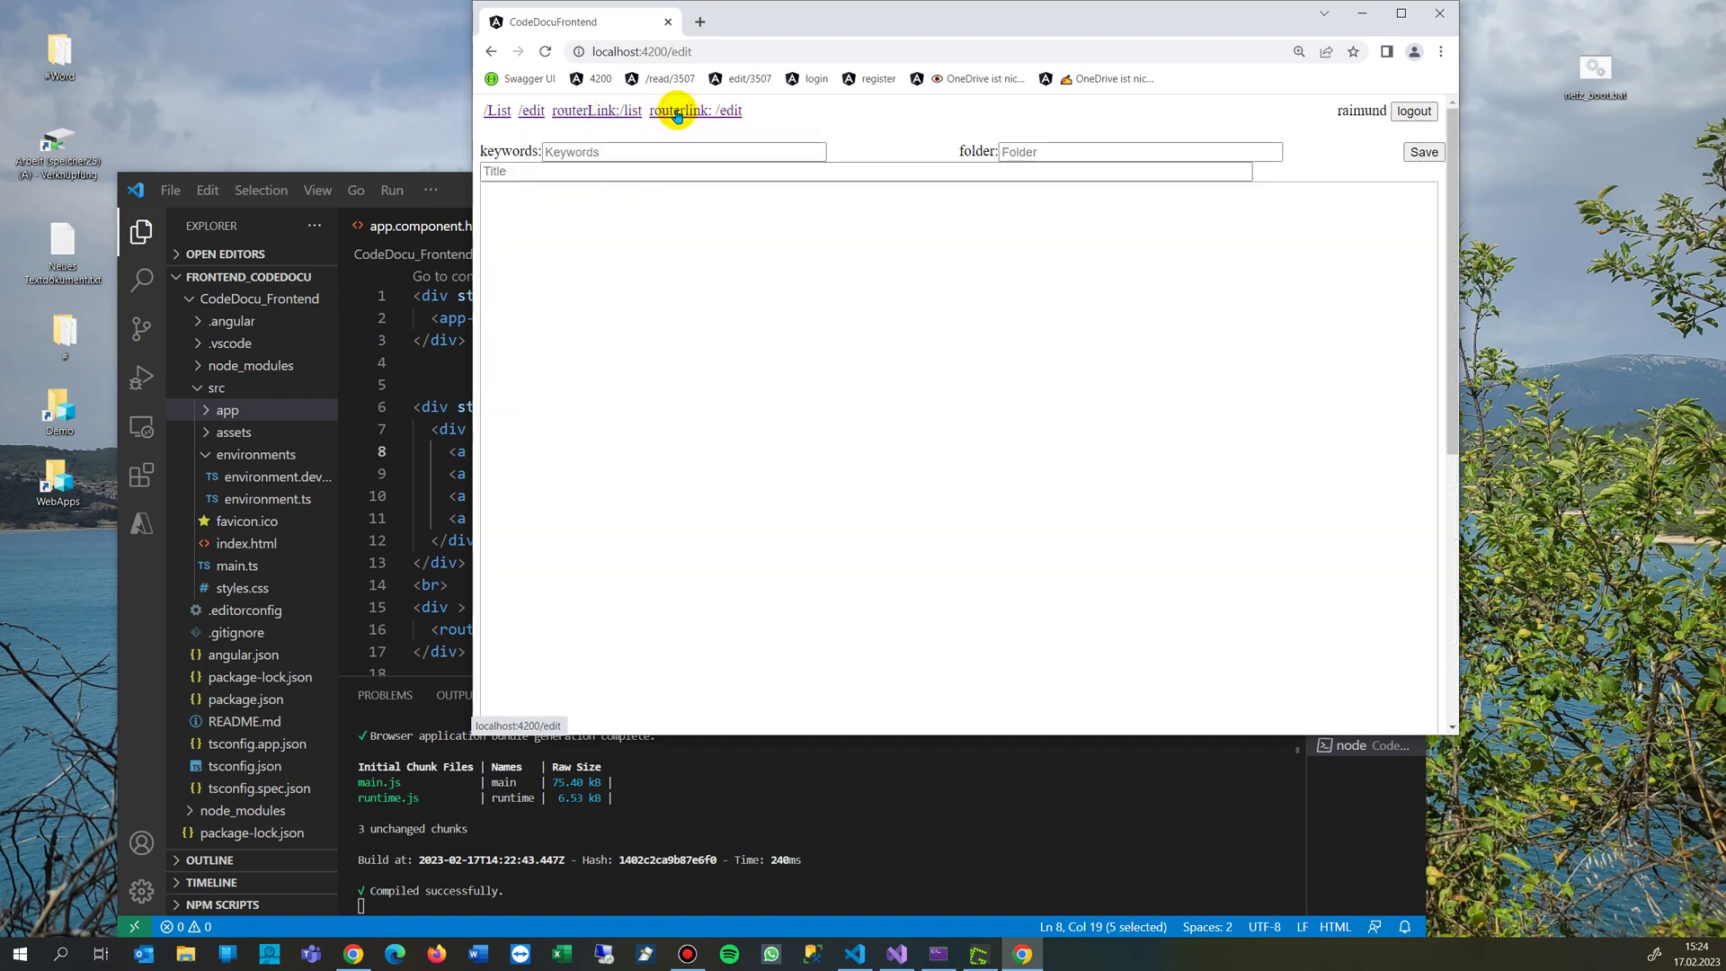
{"action": "left_click", "coordinate": [631, 112]}
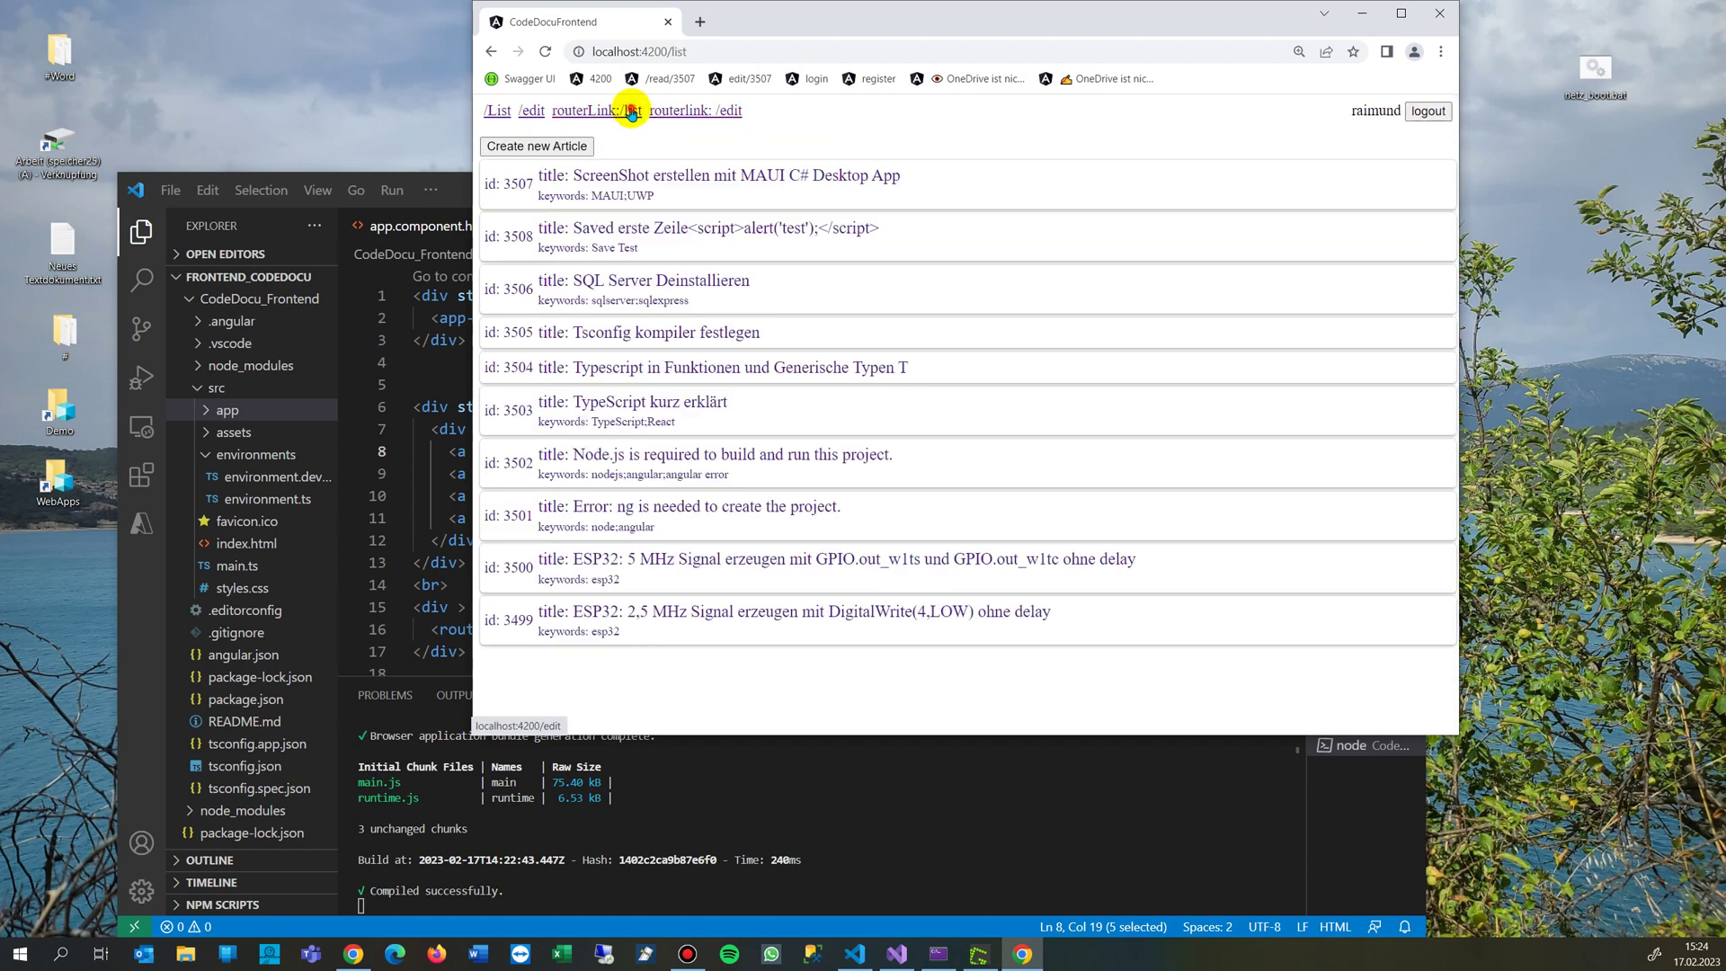
{"action": "left_click", "coordinate": [496, 113]}
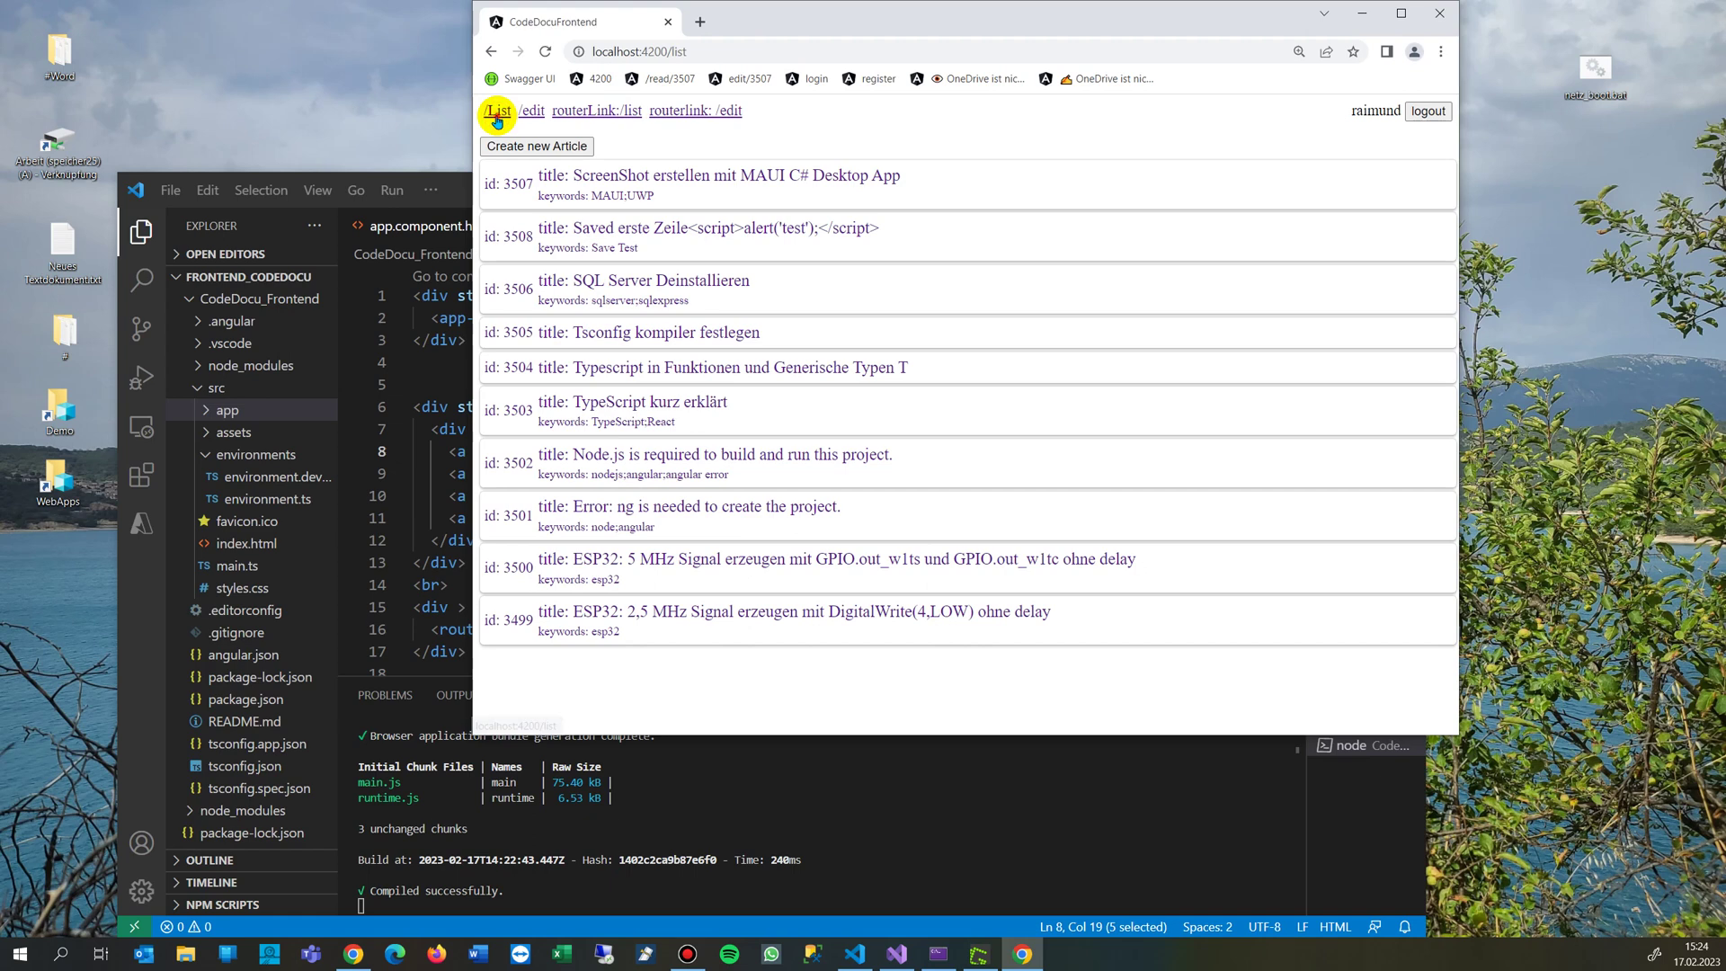
{"action": "left_click", "coordinate": [531, 112]}
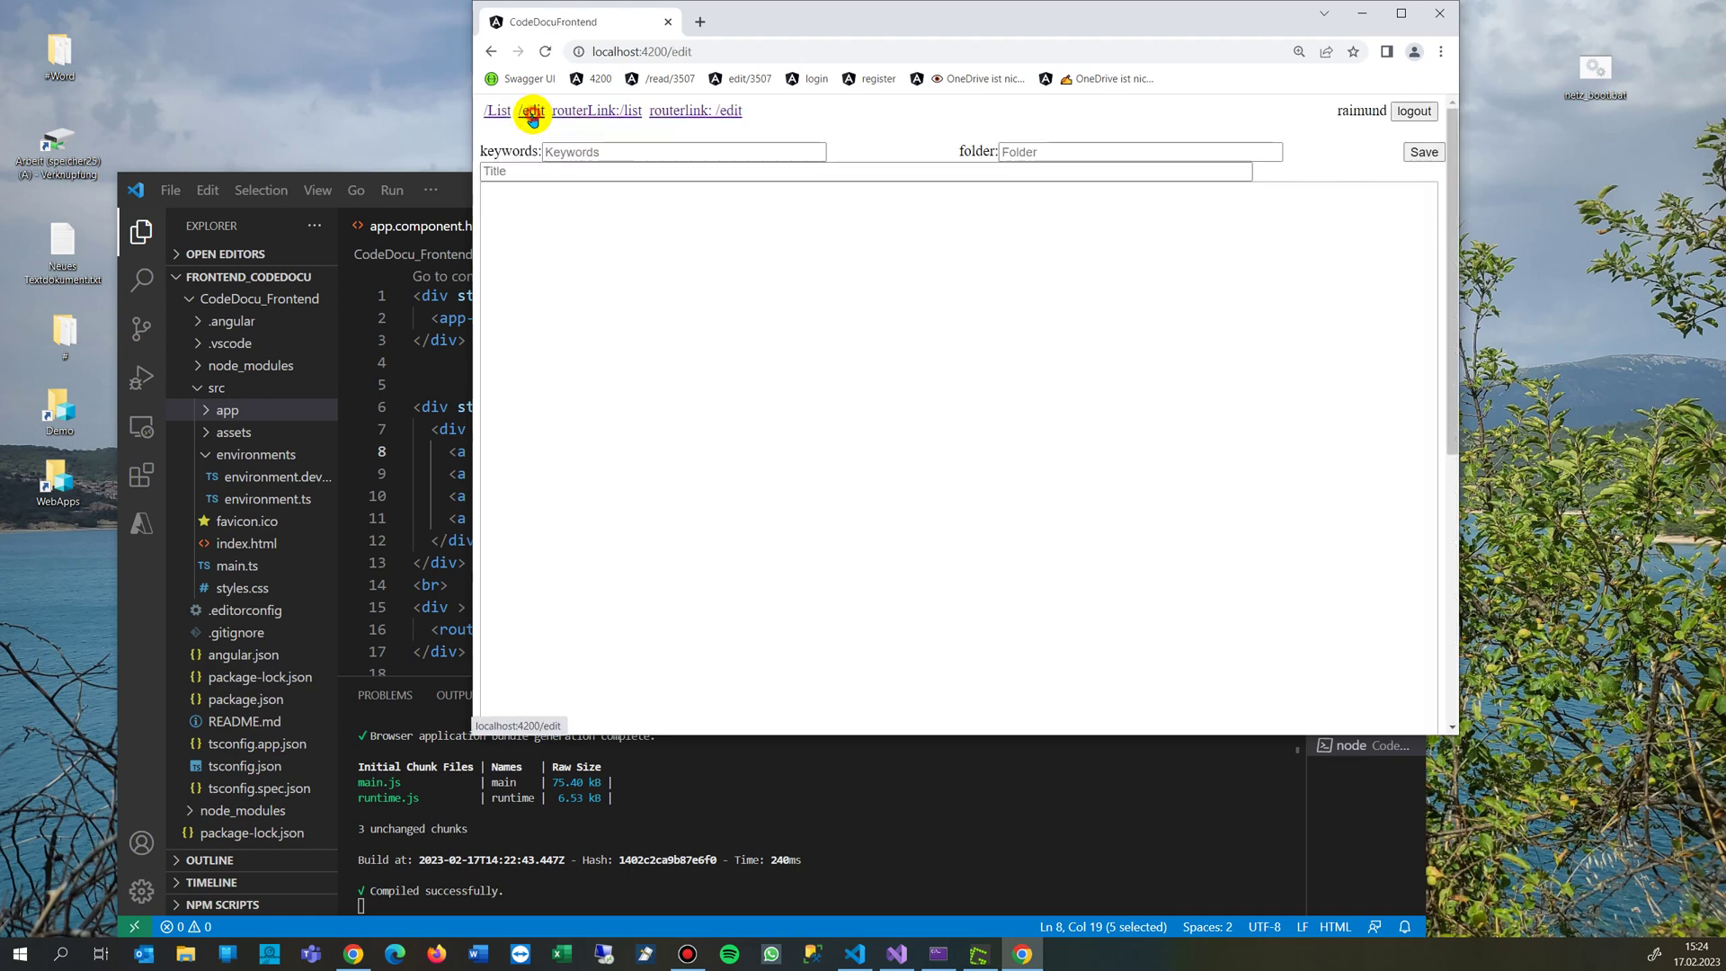